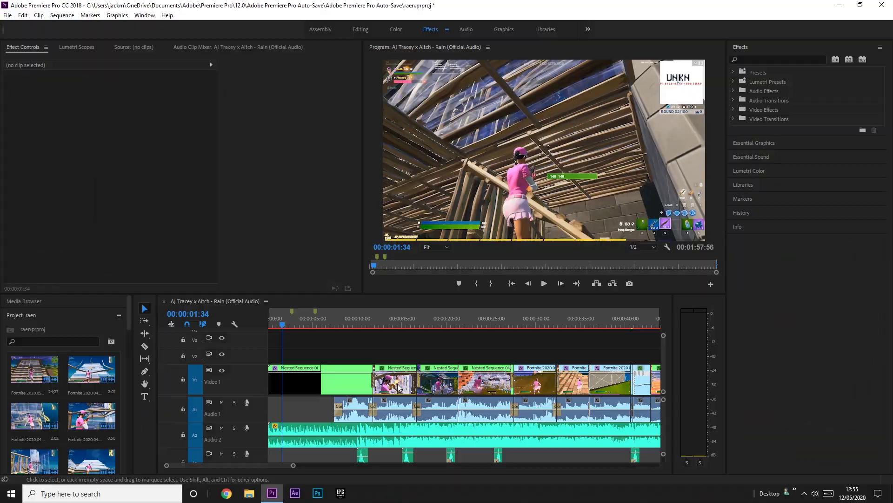
Step: Select the Nested Sequence 01 clip and preview the intro footage
left_click(323, 382)
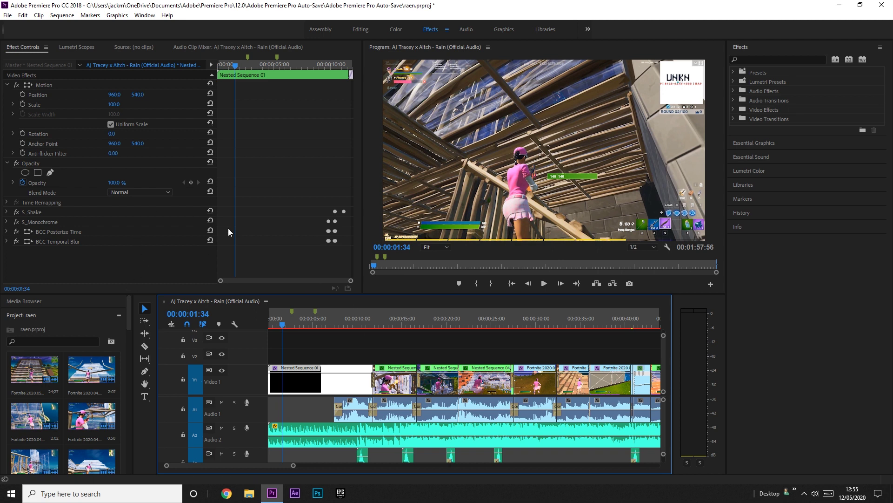
key("space")
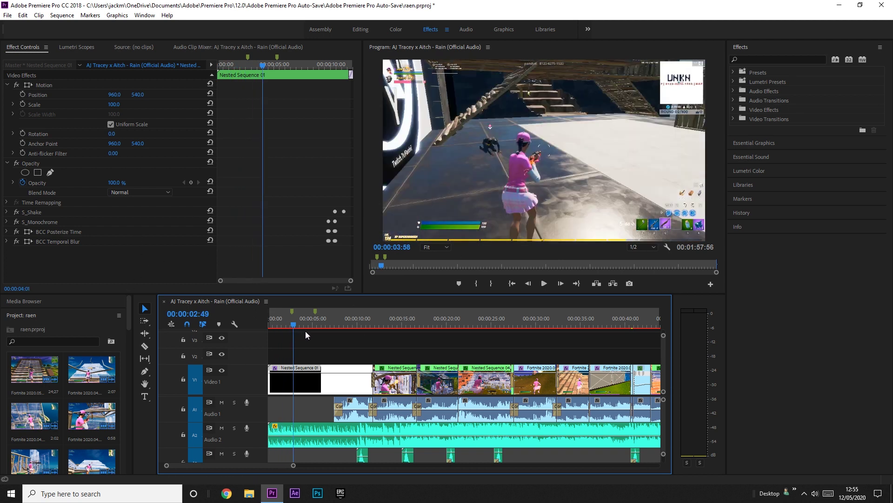
key("j")
key("k")
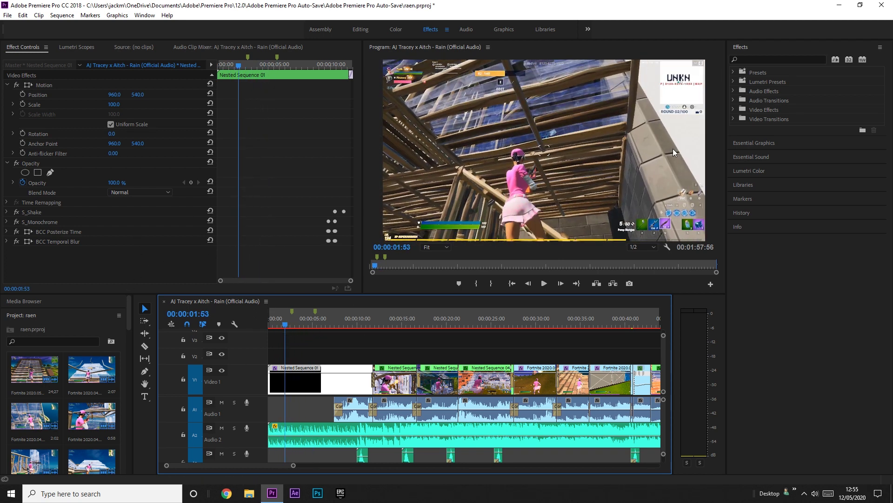
Step: Apply Gaussian Blur from a 'gau' search to the clip and scrub Blurriness to 200
left_click(767, 60)
type("gaussian")
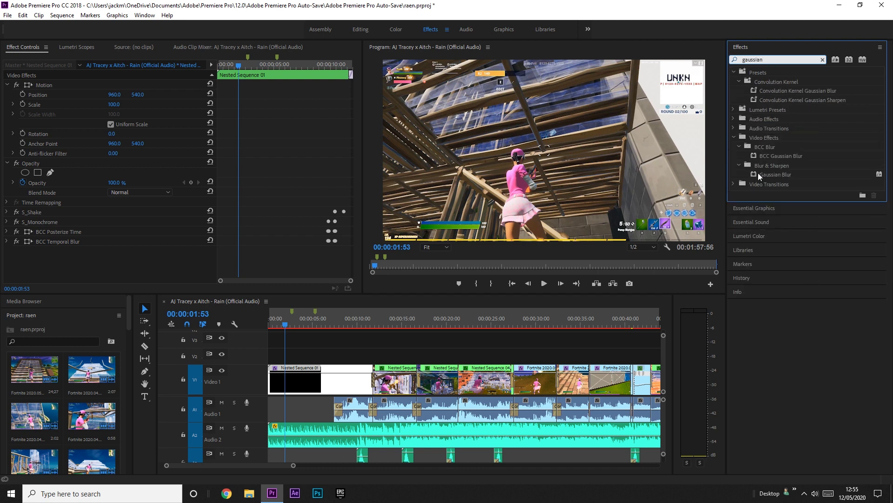
left_click_drag(765, 175, 285, 378)
scroll(148, 239, "down", 1)
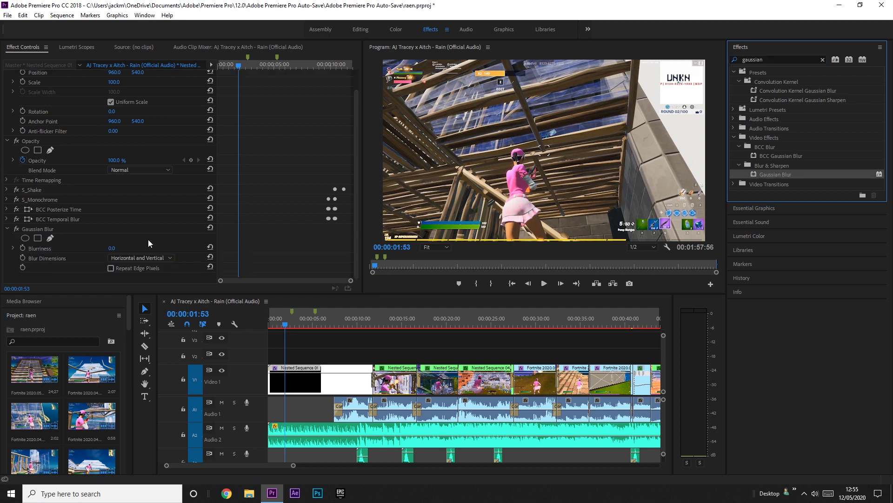
left_click_drag(110, 249, 183, 249)
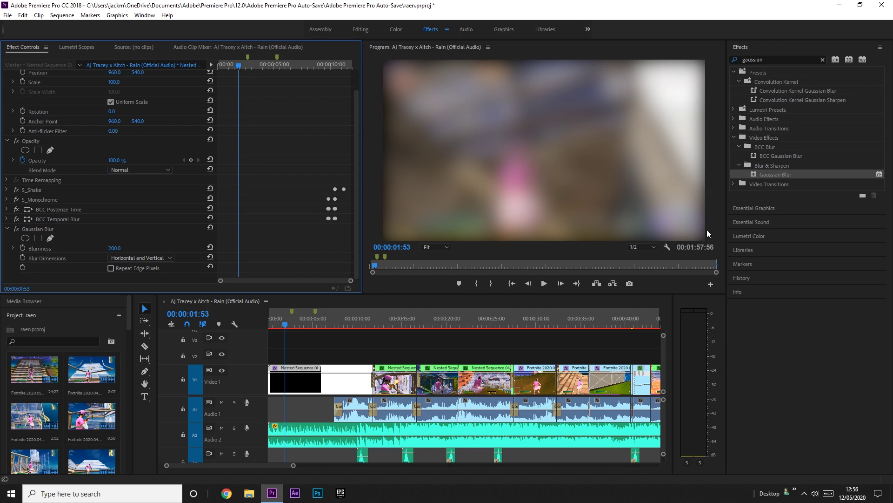
Step: Enable Repeat Edge Pixels and set a first Blurriness keyframe at 00:00:07:21
left_click(111, 269)
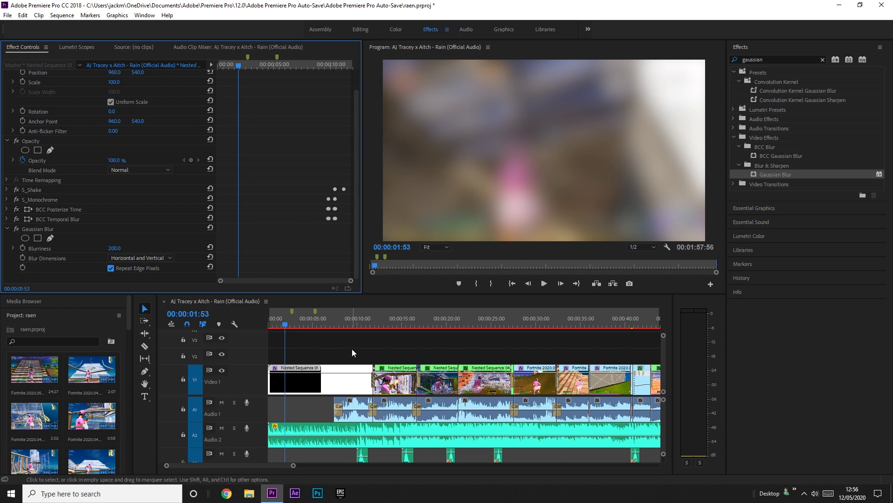
left_click(335, 325)
left_click_drag(337, 325, 333, 325)
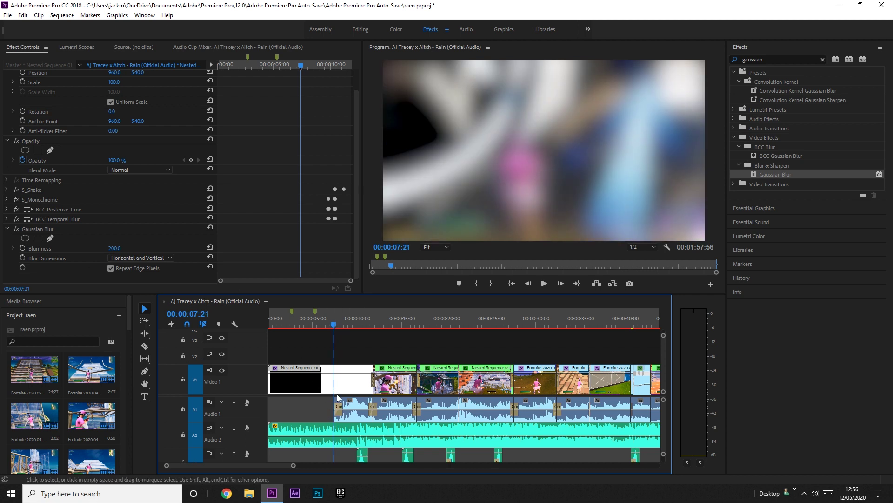
left_click(22, 248)
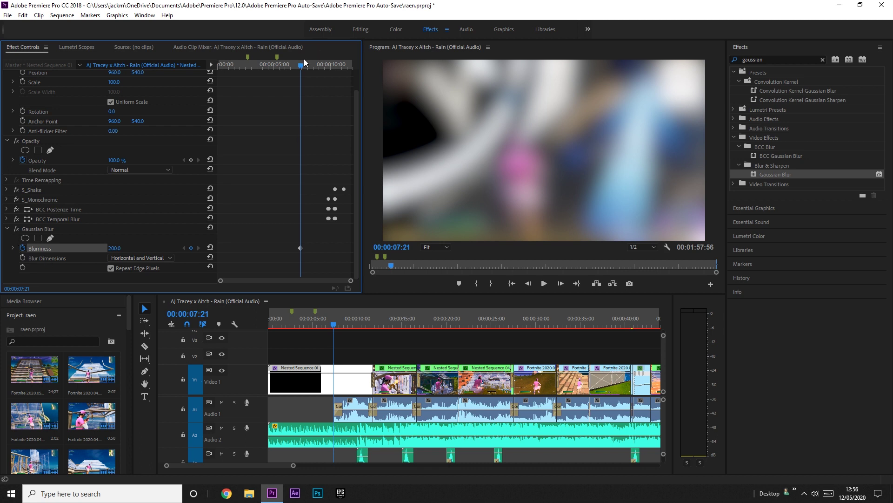
Step: Keyframe Blurriness to 0 at 00:00:07:48 and scrub through the intro to preview the unblur
left_click_drag(303, 69, 306, 68)
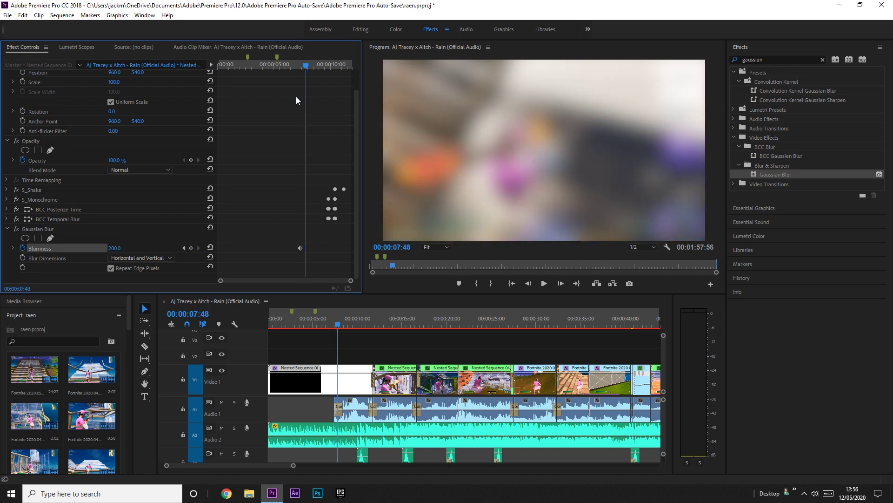
left_click(114, 248)
type("0")
key("Return")
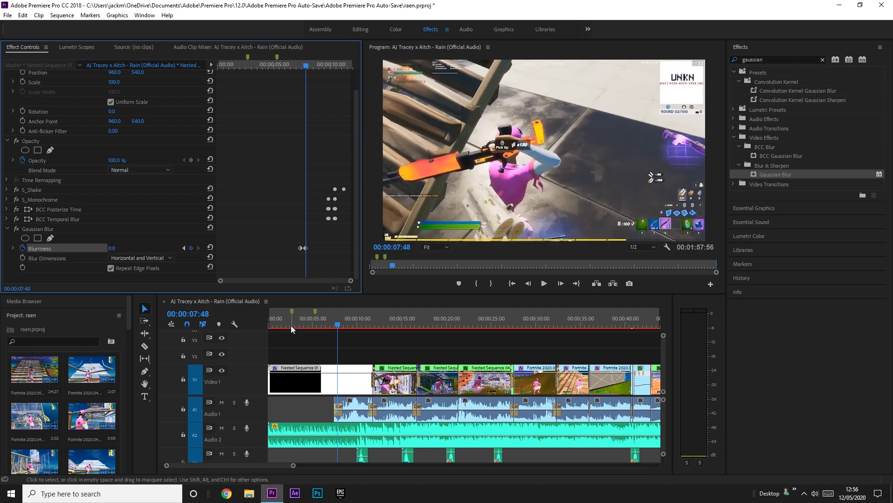
mouse_move(272, 325)
left_mouse_down()
mouse_move(343, 328)
mouse_move(287, 325)
left_mouse_up()
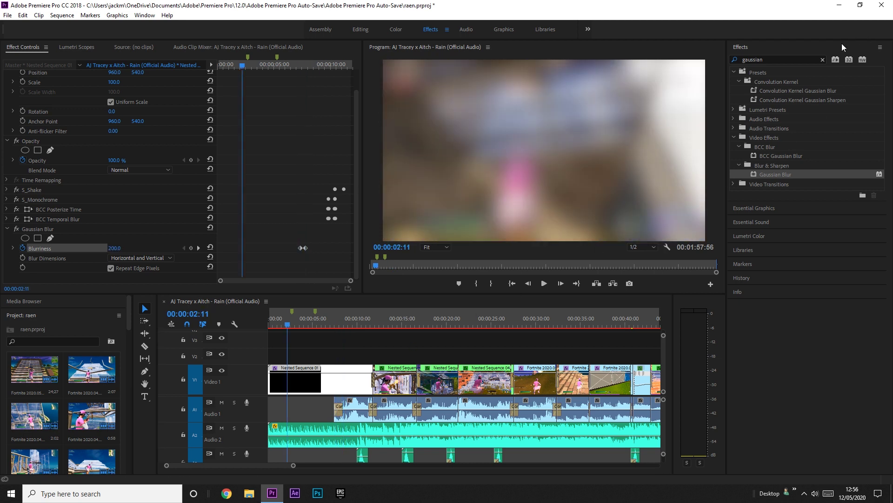
Step: In the Assembly workspace, paste a 'Tmill Highlights' title onto the frame with the Type Tool
left_click(822, 59)
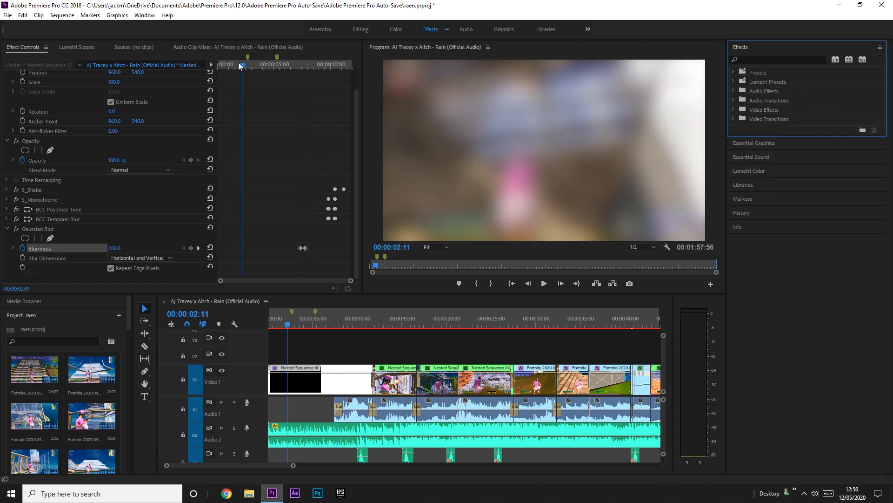
left_click(320, 29)
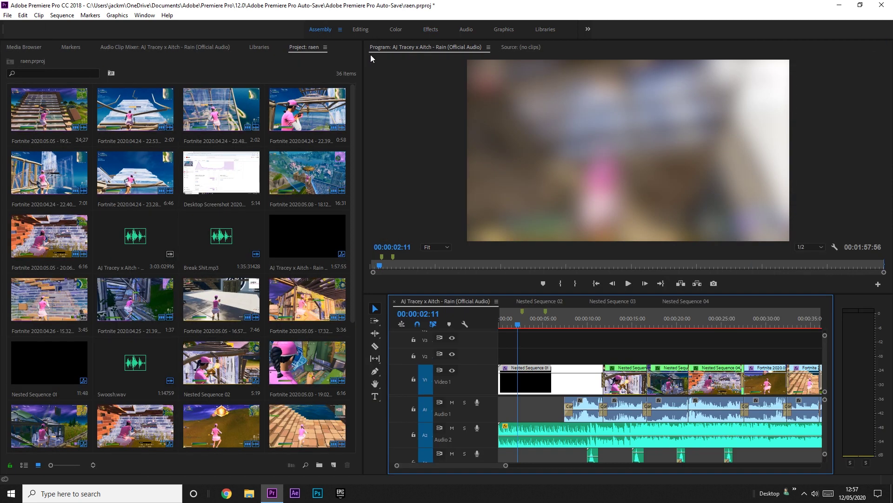
left_click(376, 396)
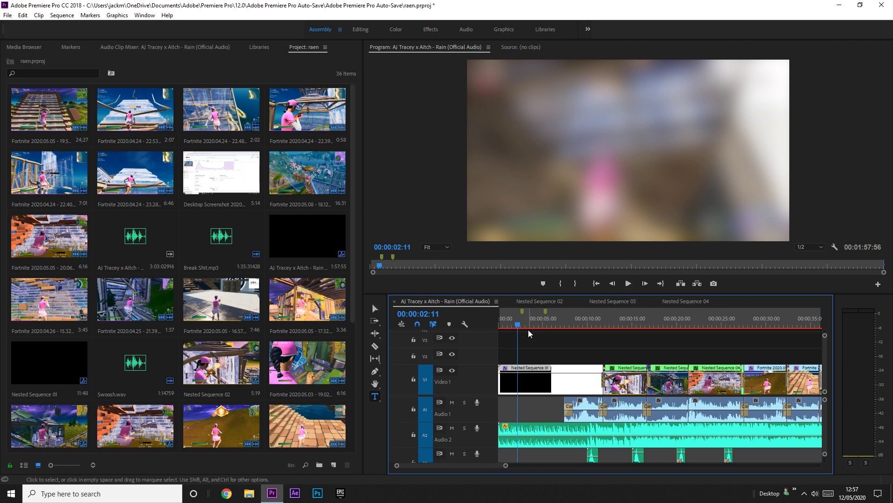
left_click(556, 159)
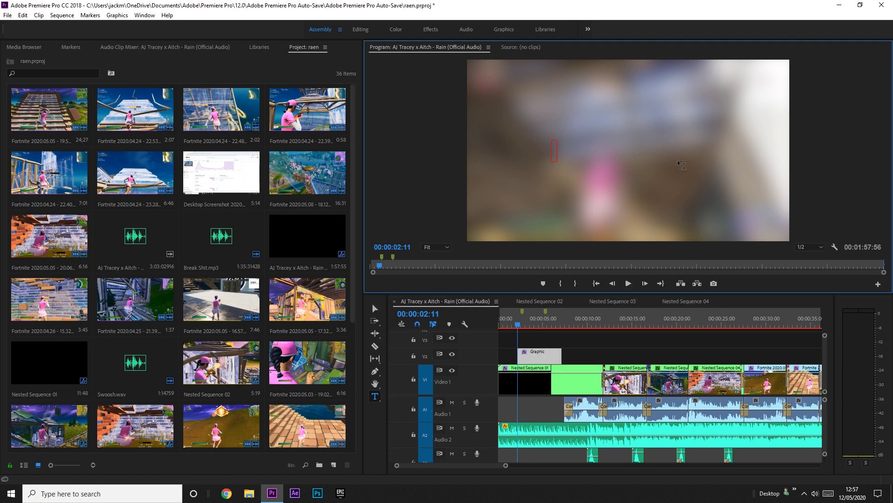
type("Tmill Highlights")
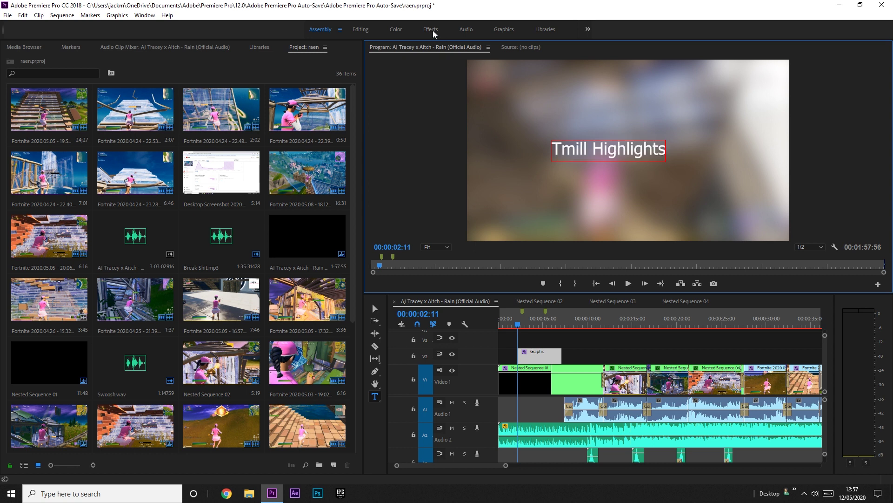
Step: Select the title's text layer in Essential Graphics, centre it, and set the font to Bebas Neue
left_click(503, 30)
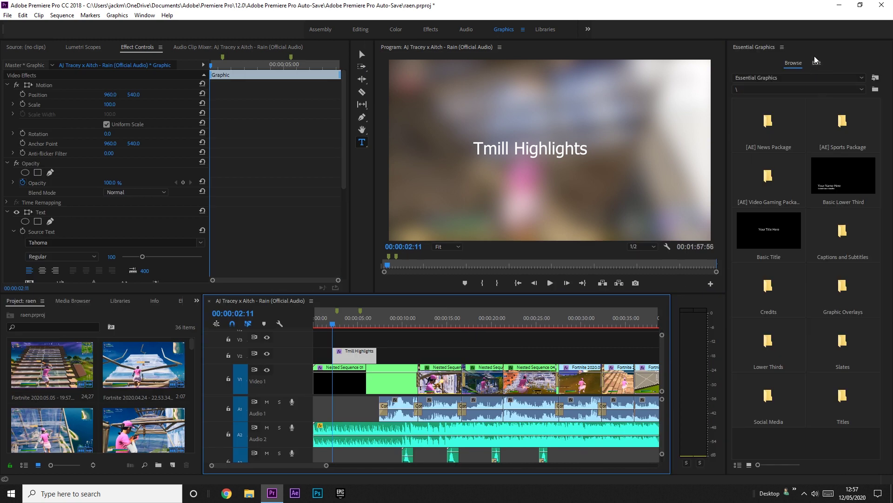
left_click(816, 63)
left_click(776, 77)
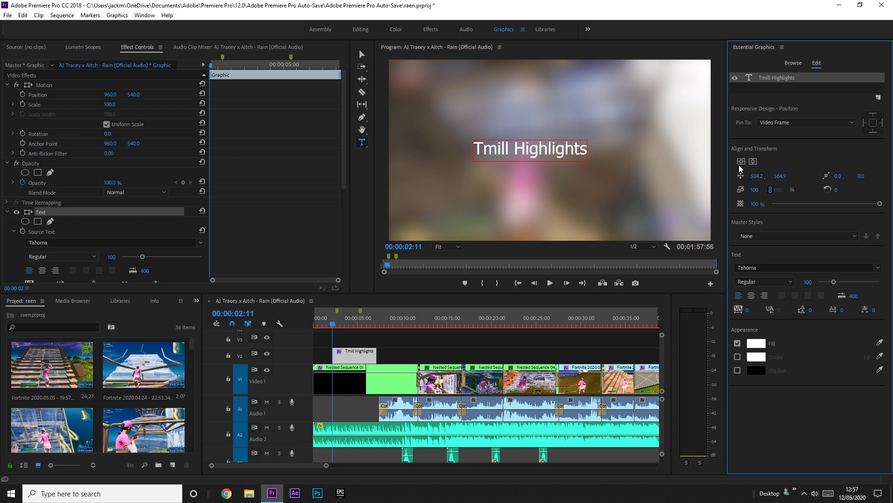
left_click(754, 162)
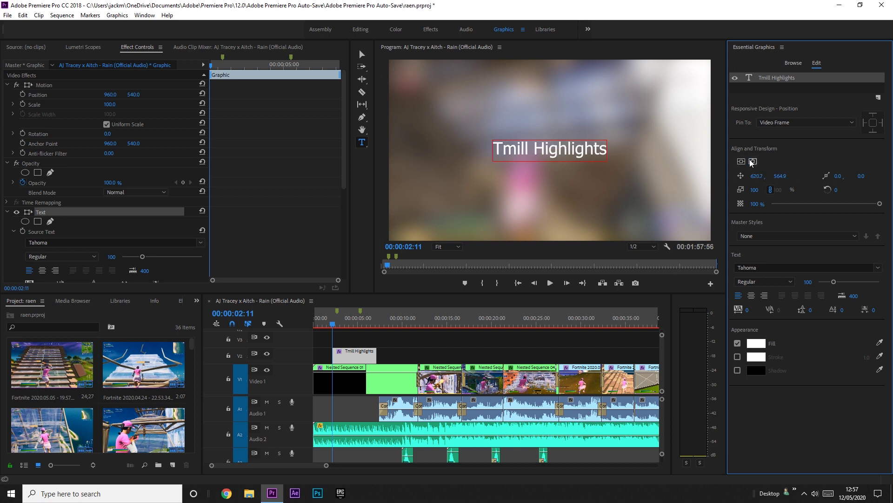
left_click(742, 162)
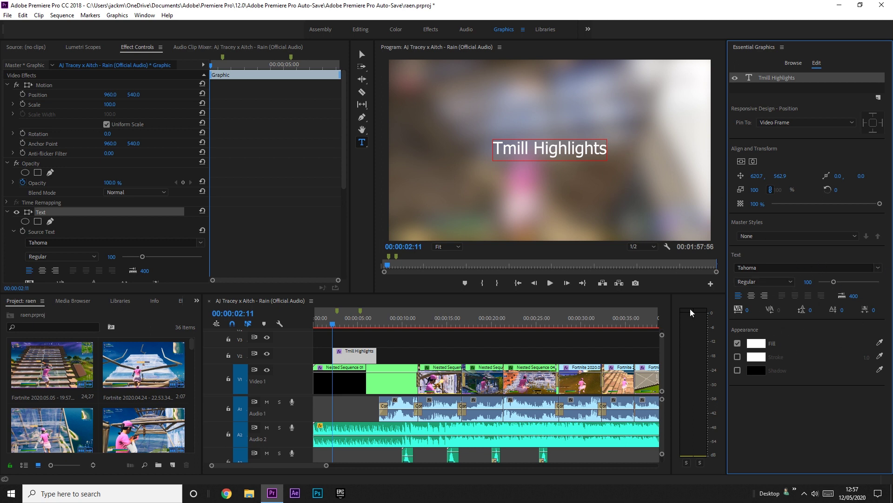
left_click(772, 267)
scroll(805, 348, "up", 5)
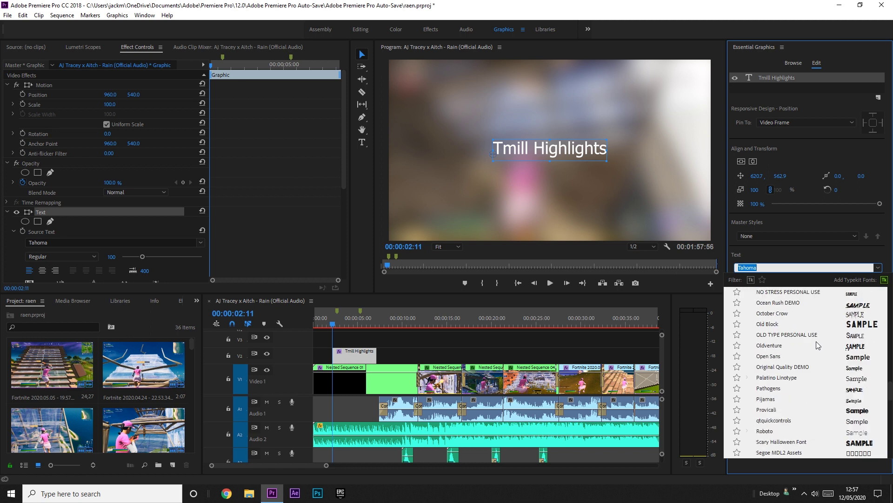
left_click(805, 348)
Step: Enlarge the title to size 134 and re-centre it vertically and horizontally
left_click(752, 162)
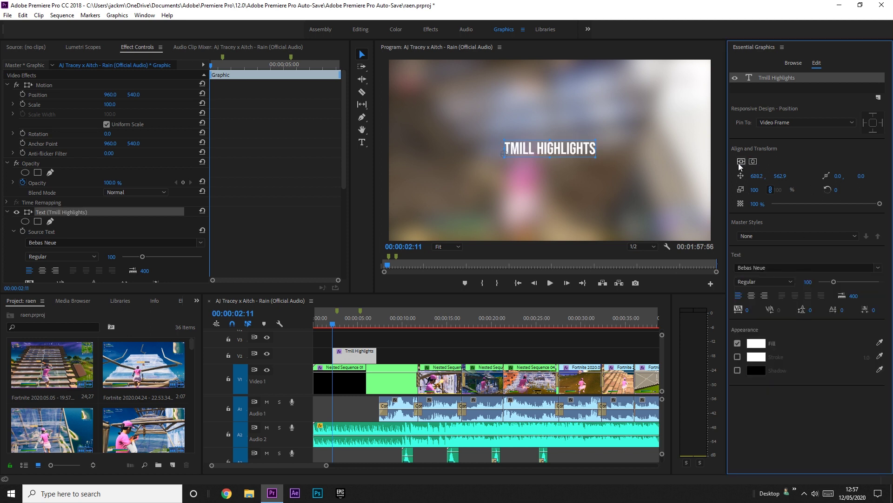
left_click(741, 161)
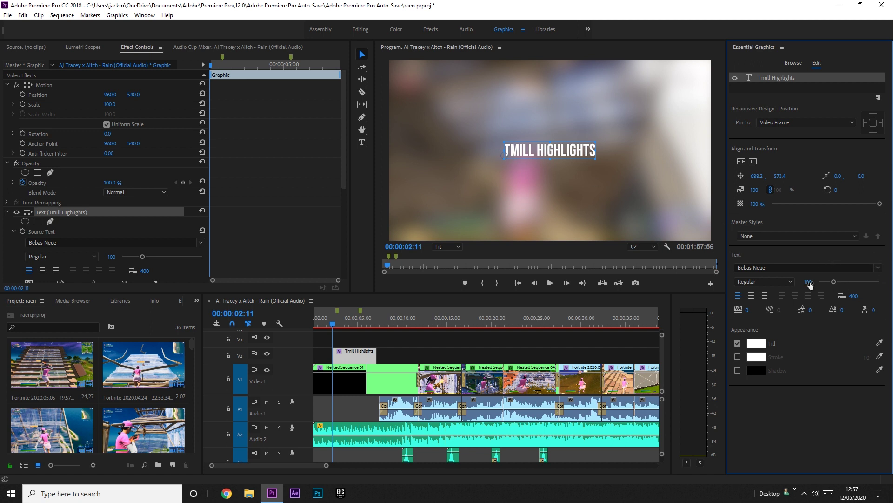
left_click_drag(834, 278, 839, 279)
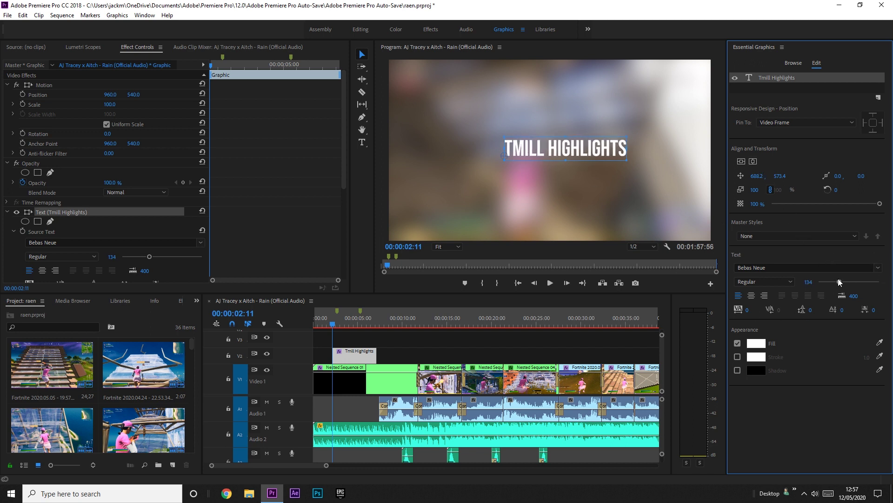
left_click(741, 161)
left_click(753, 161)
left_click(348, 321)
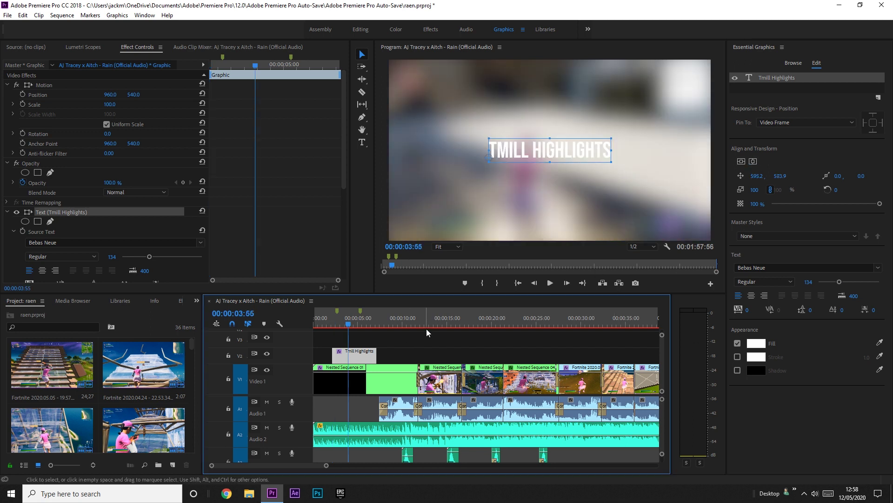
Step: In the Effects workspace, search 's_warp' and drop S_WarpWaves onto the V2 title clip
key("alt+shift+4")
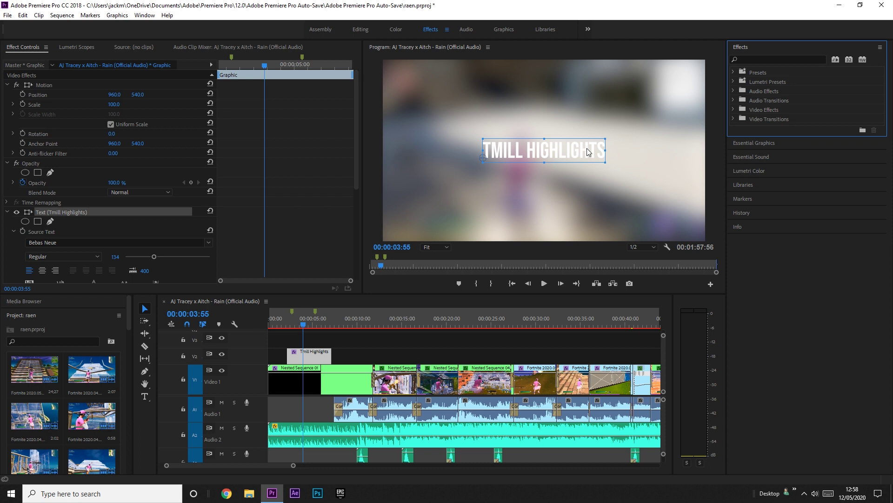
left_click(771, 58)
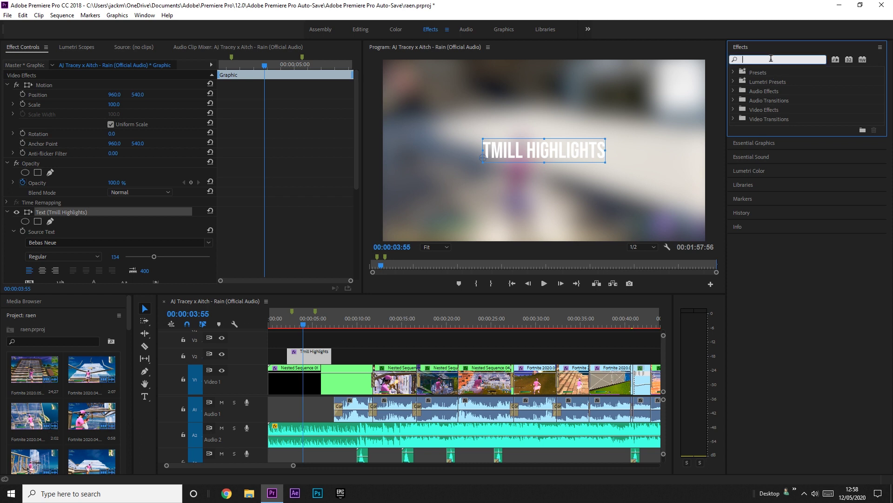
type("s")
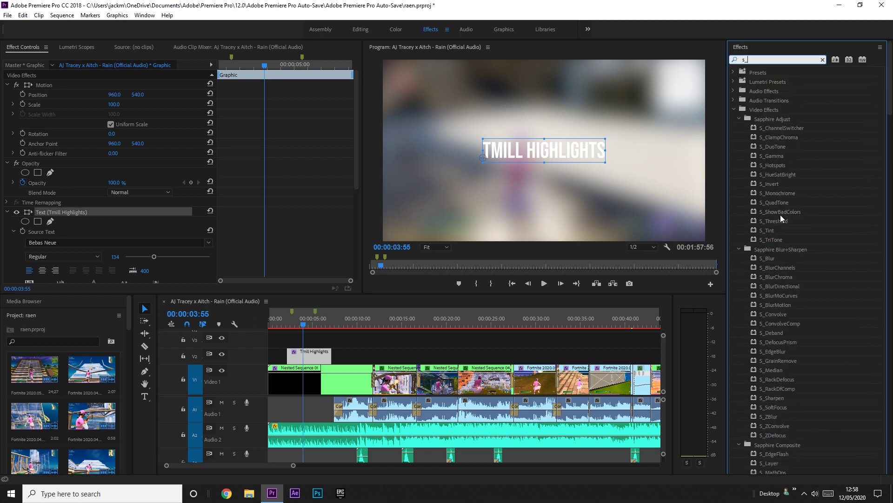
type("_warp")
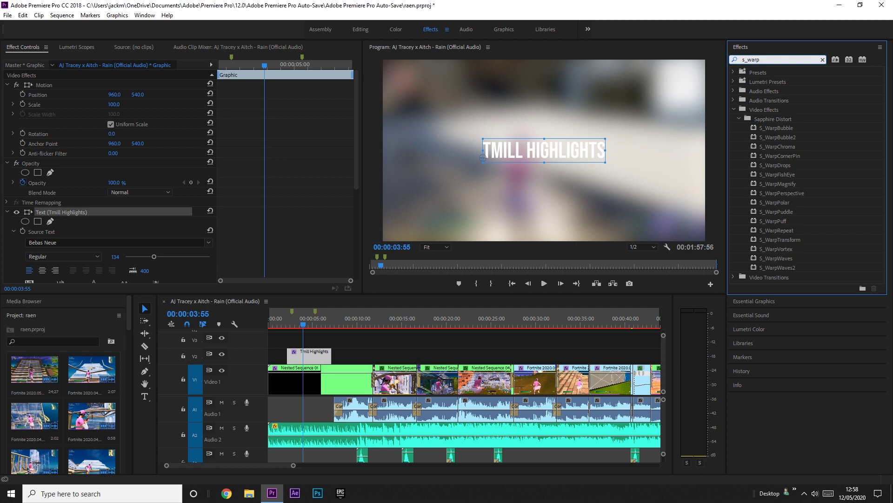
left_click(777, 258)
left_click_drag(781, 263, 314, 355)
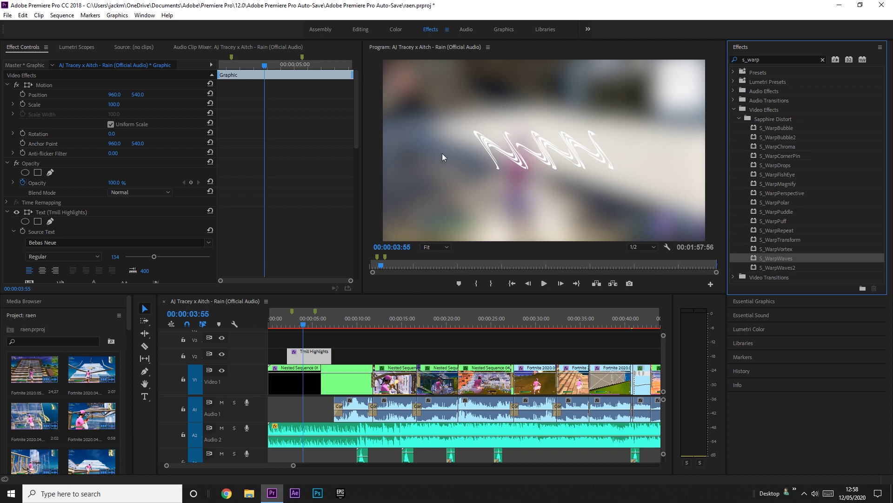
Step: Set the S_WarpWaves Displace Angle to 90 and play the intro to preview the warp
scroll(88, 200, "down", 10)
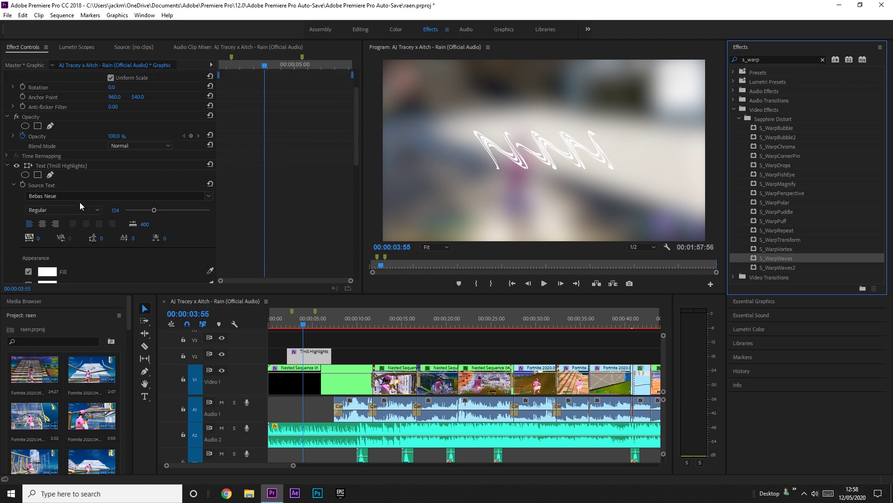
scroll(91, 199, "down", 2)
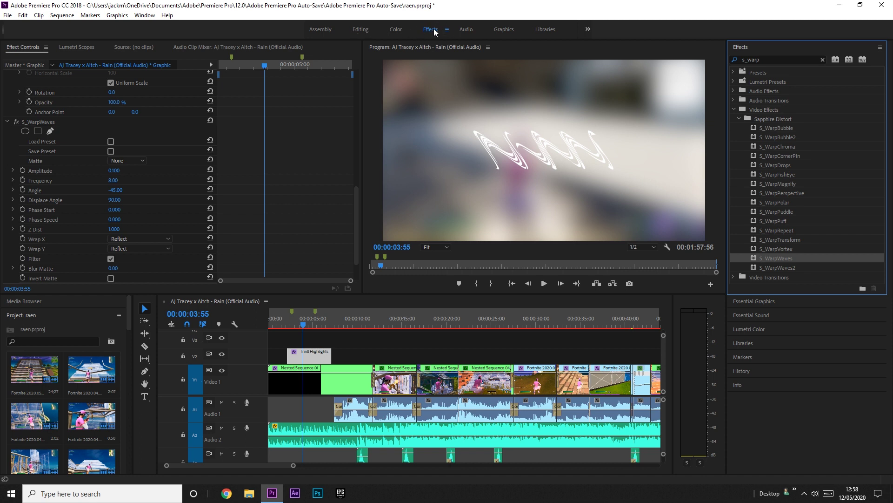
scroll(59, 96, "down", 2)
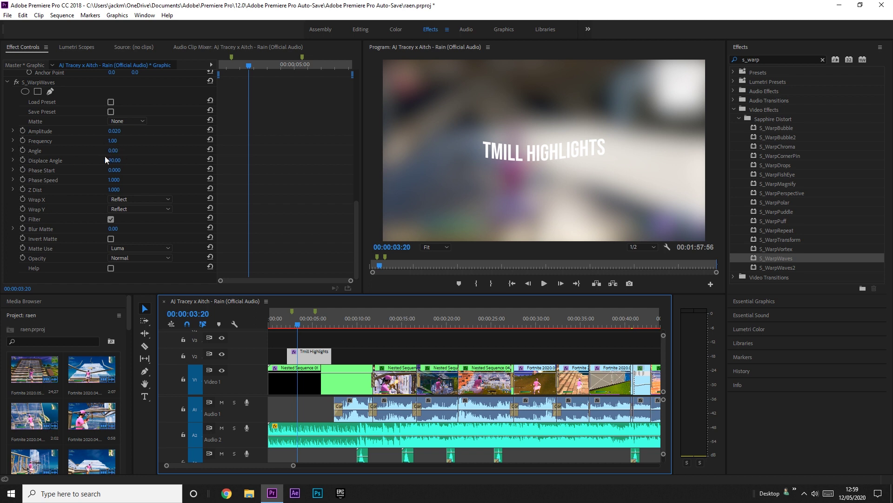
left_click(112, 160)
type("90")
key("Return")
left_click_drag(298, 329, 286, 326)
key("space")
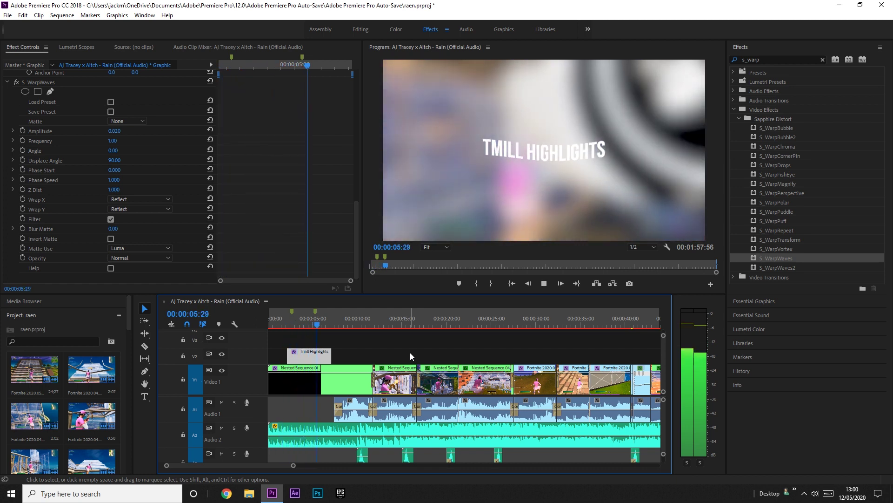
left_click(307, 319)
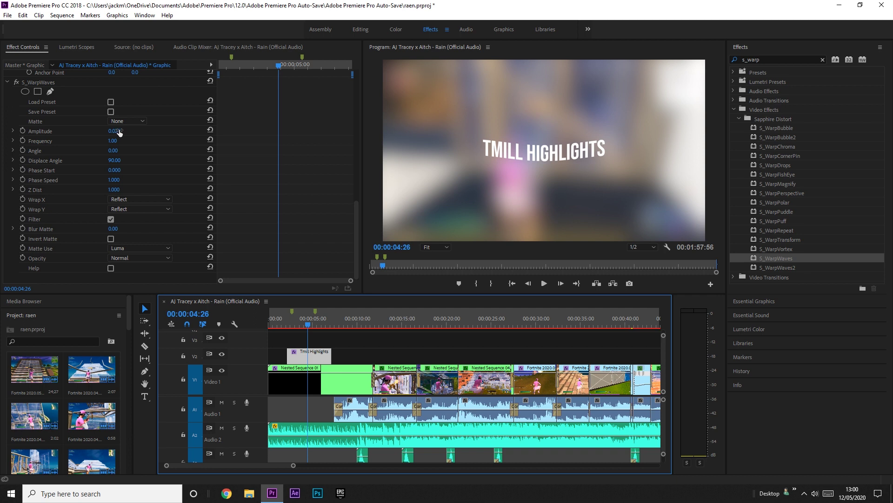
Step: Try an Amplitude of 0.040 and preview the subtler warp
mouse_move(119, 133)
left_mouse_down()
mouse_move(147, 132)
mouse_move(106, 132)
left_mouse_up()
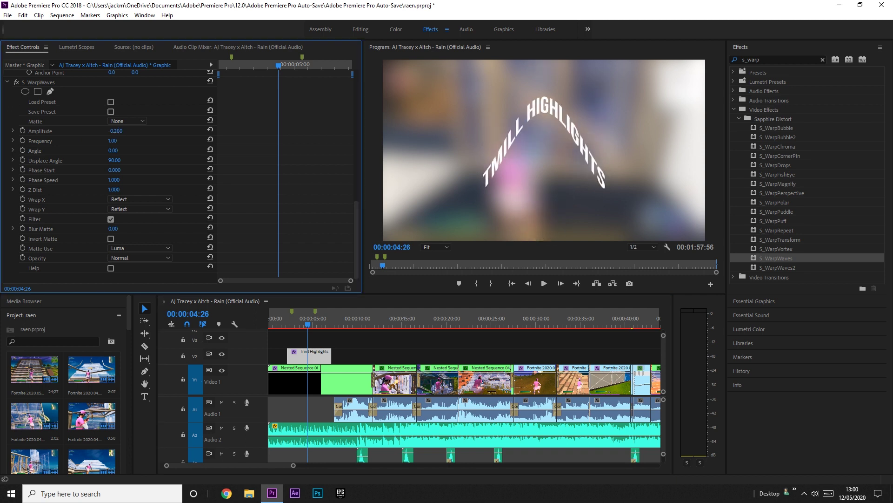
left_click(116, 130)
type("0")
key("Return")
left_click(286, 327)
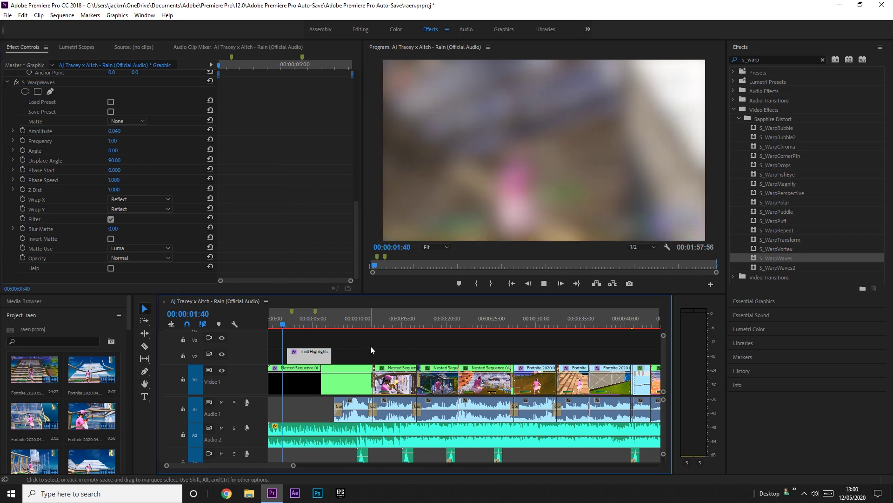
key("space")
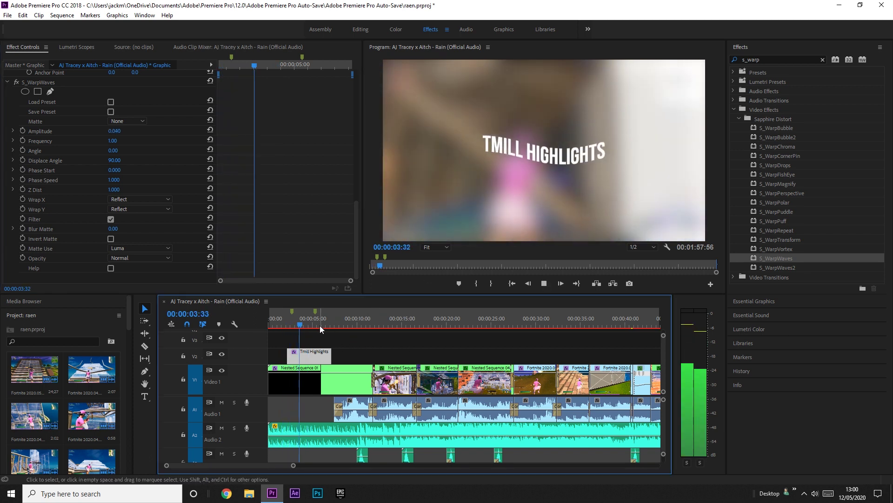
left_click(293, 324)
Step: Test a Frequency of 3 in playback, then return Frequency to 1
left_click(114, 140)
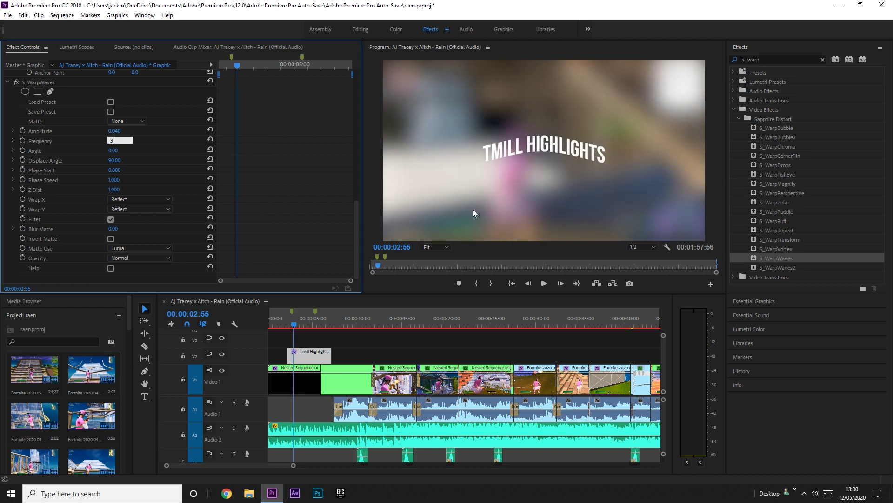
type("3")
key("Return")
left_click(284, 325)
key("space")
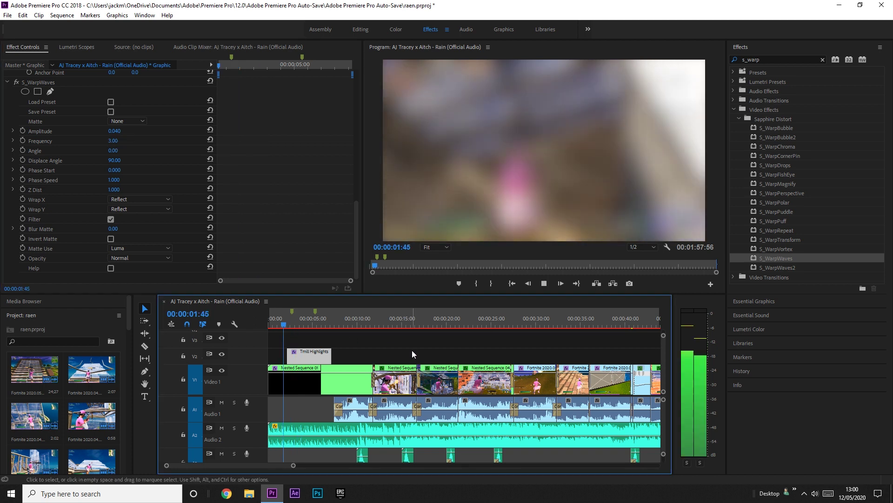
key("space")
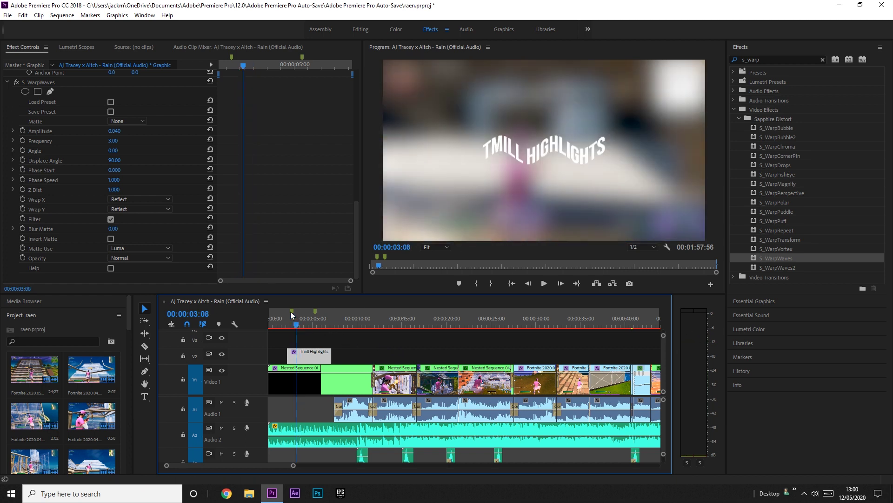
left_click(112, 140)
type("1")
key("Return")
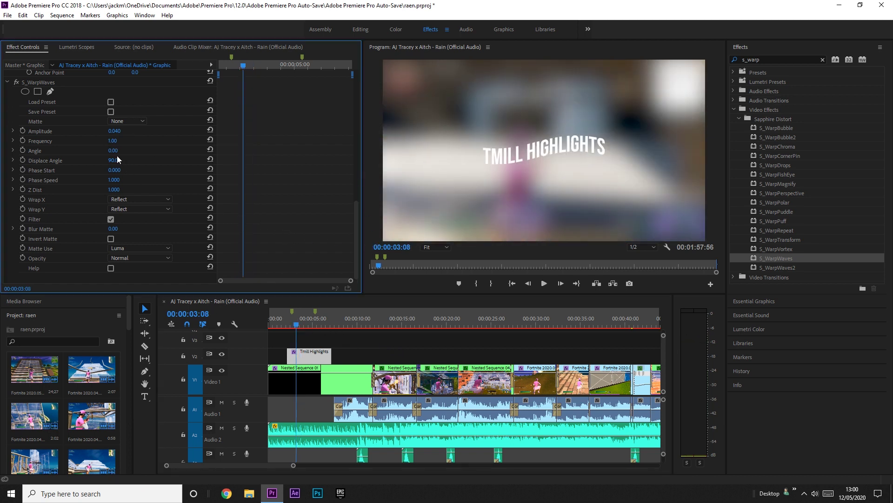
Step: After previewing Phase Speed 1.700, settle on Phase Speed 1.000 and Amplitude 0.020
left_click_drag(114, 179, 140, 179)
left_click(390, 345)
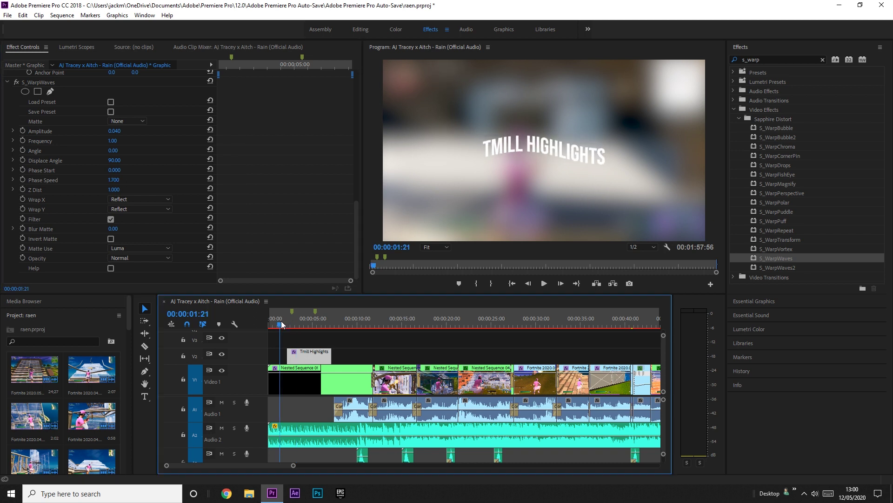
key("space")
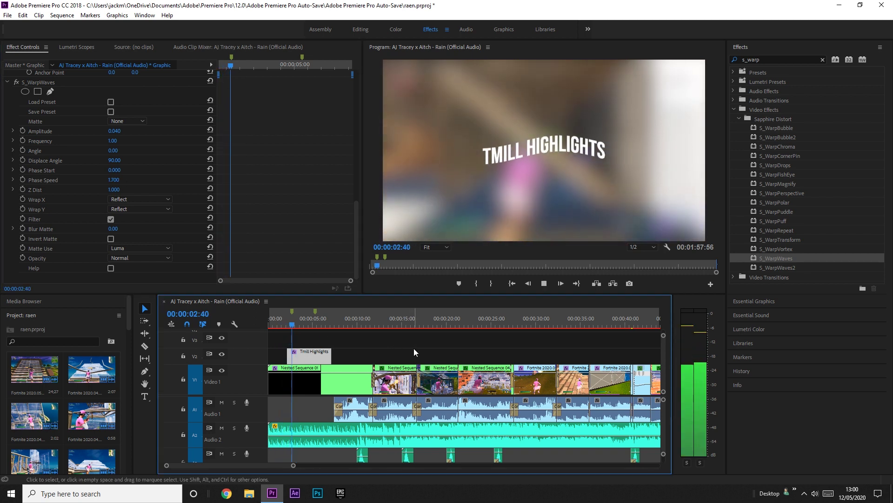
left_click(114, 179)
type("1")
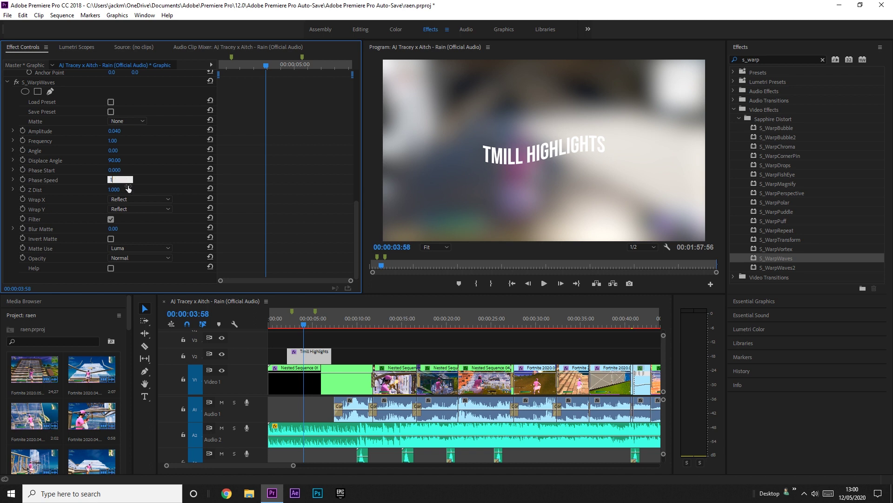
key("Return")
left_click(119, 131)
type("0")
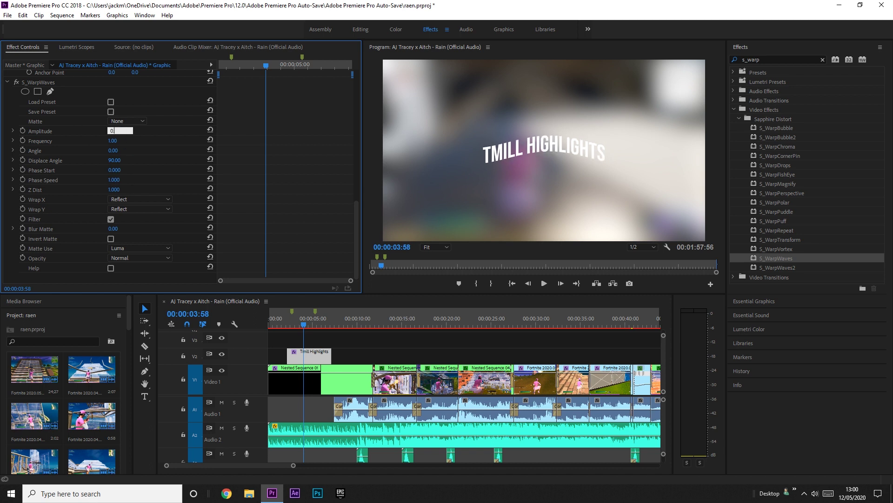
type(".02")
key("Return")
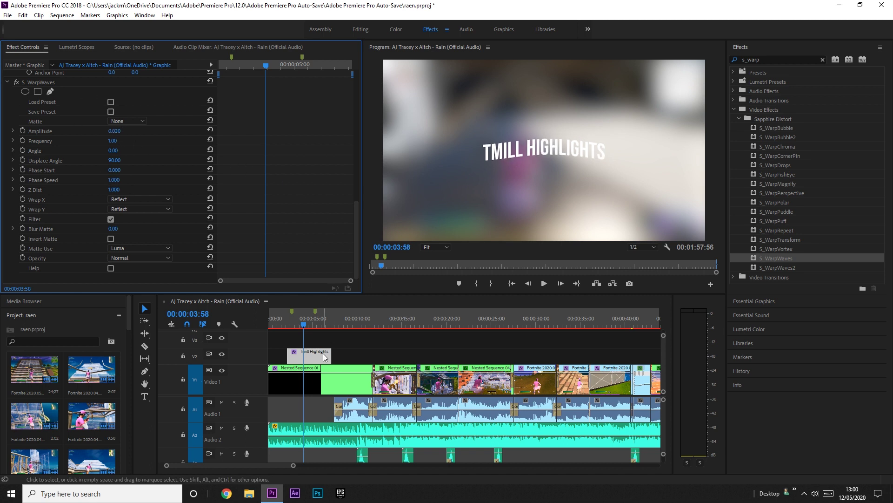
Step: Move the title clip to the sequence start and Alt-drag a copy onto the track above
left_click(822, 60)
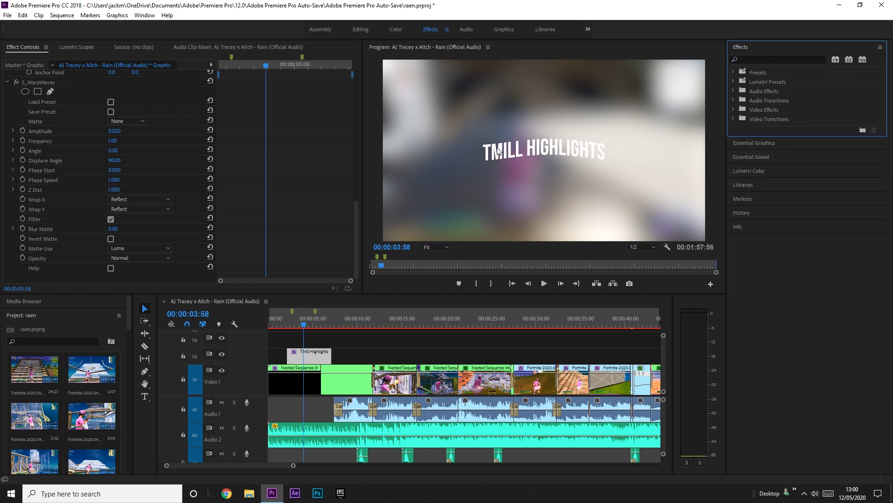
left_click_drag(309, 357, 292, 356)
left_click_drag(287, 317, 283, 318)
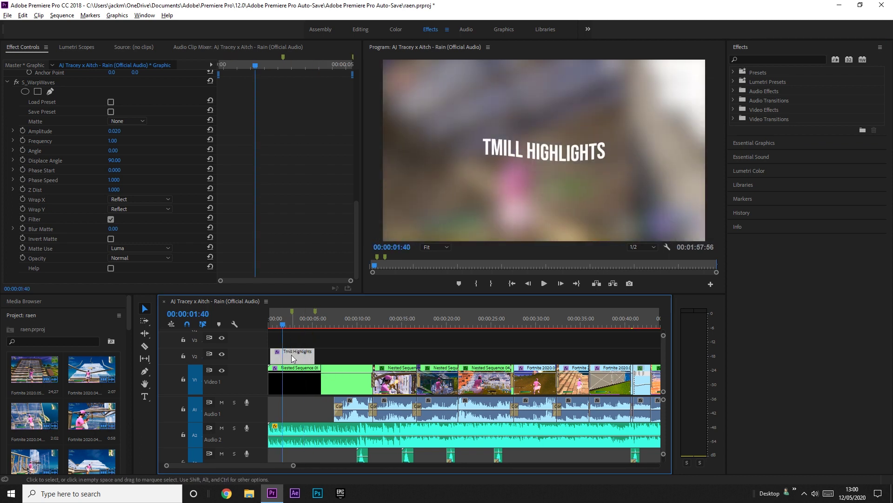
key("alt")
key("alt")
left_click_drag(294, 359, 293, 343)
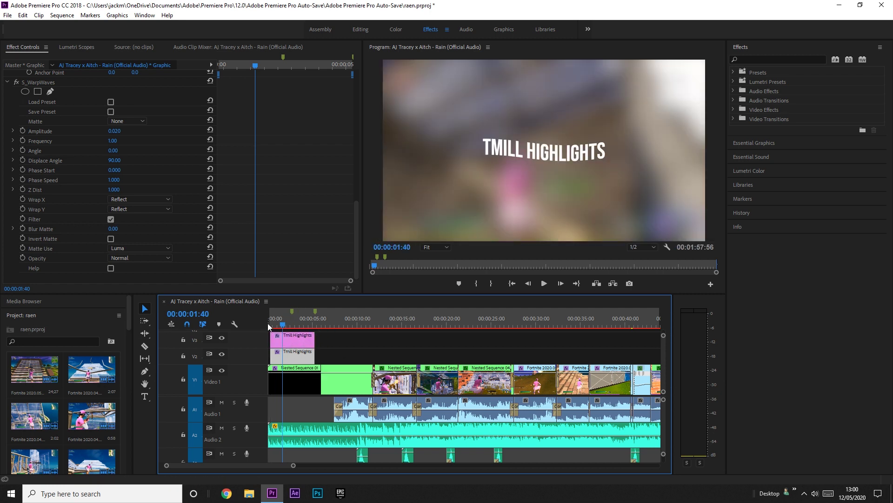
Step: Give the lower title copy a black fill and a black stroke of width 20
left_click(308, 353)
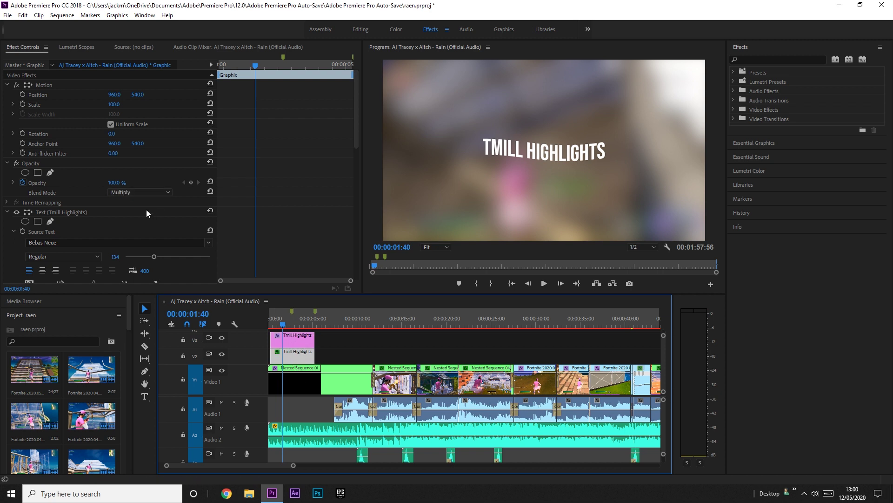
scroll(96, 211, "down", 5)
left_click(47, 196)
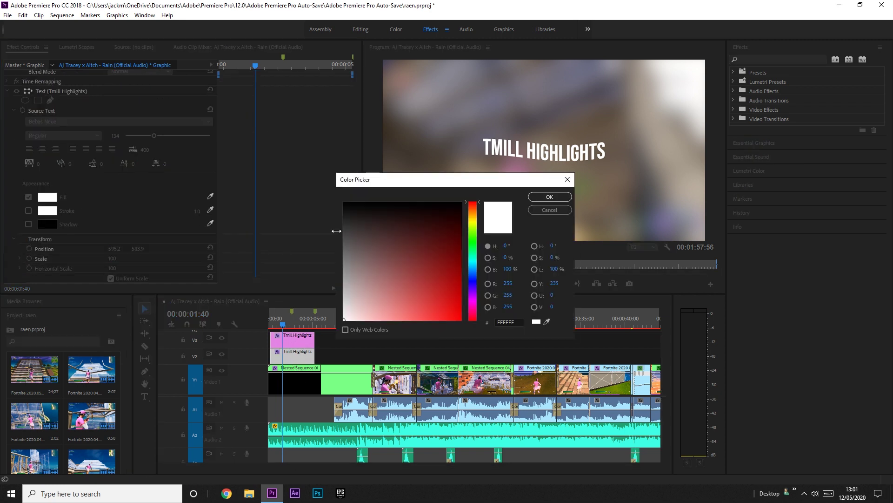
left_click(550, 196)
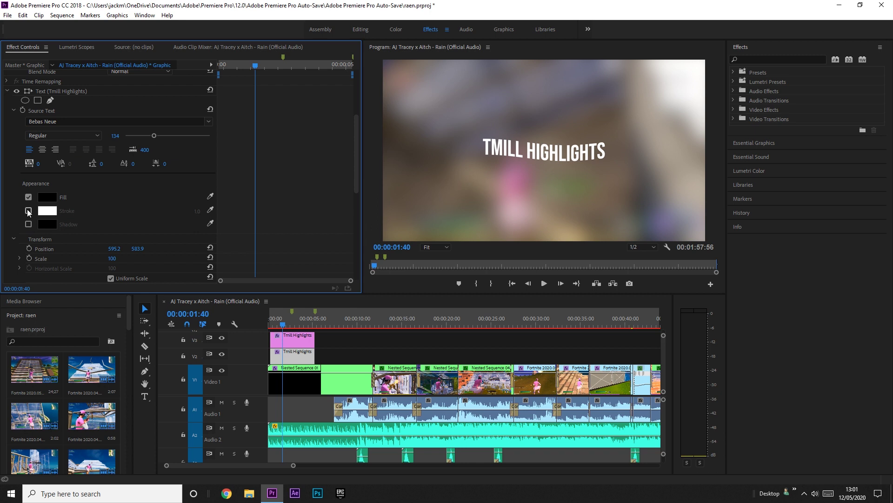
left_click(197, 212)
type("20")
key("Return")
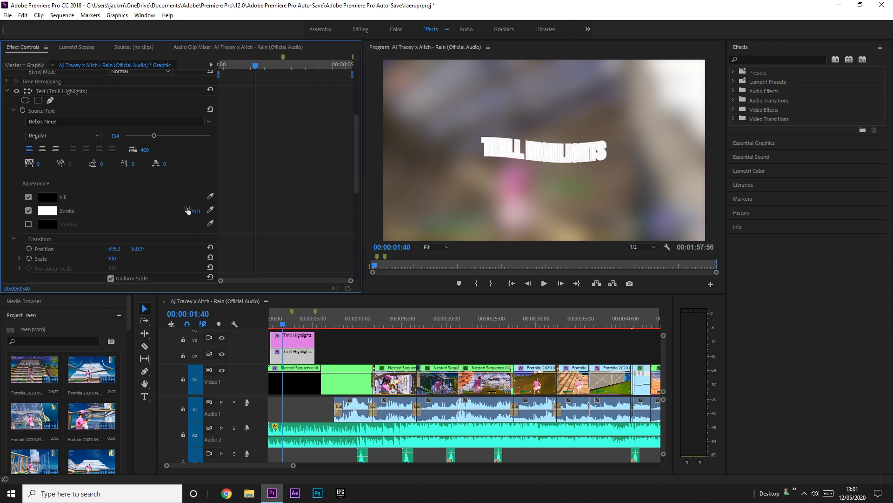
left_click(41, 210)
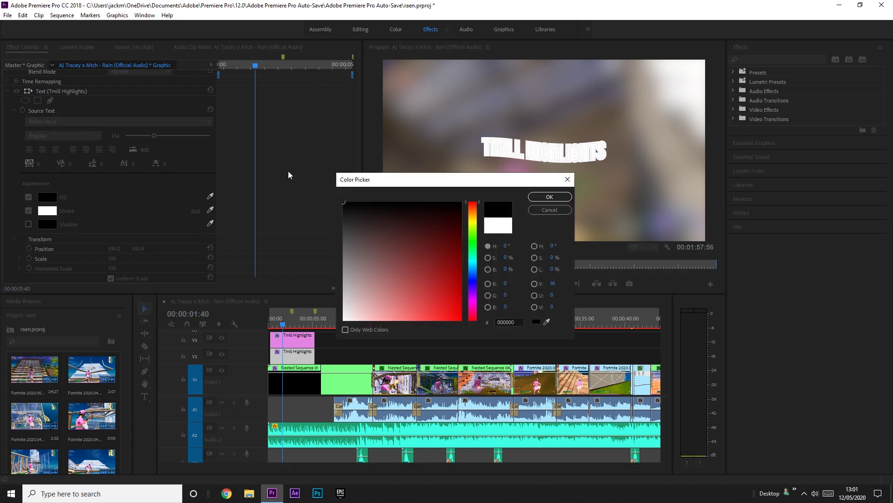
left_click(547, 198)
left_click(775, 59)
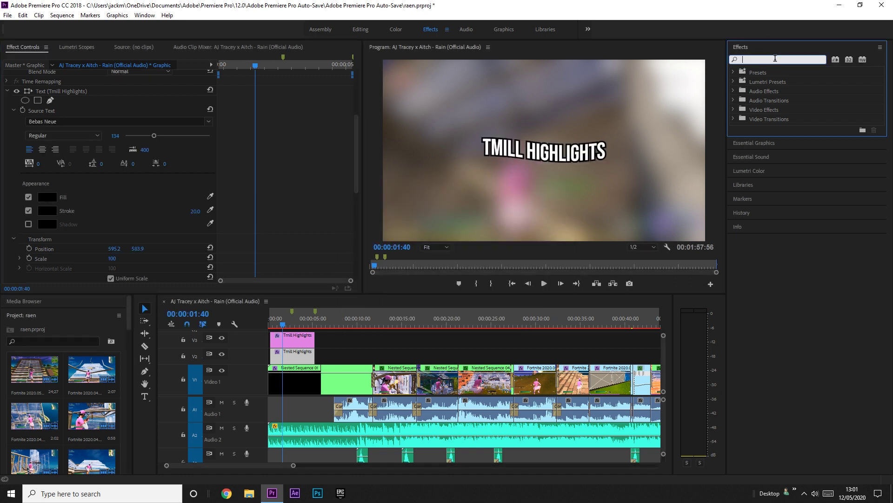
Step: Add Gaussian Blur 70 to the lower black title copy and widen its stroke to 41
type("gaussian")
left_click_drag(775, 174, 297, 358)
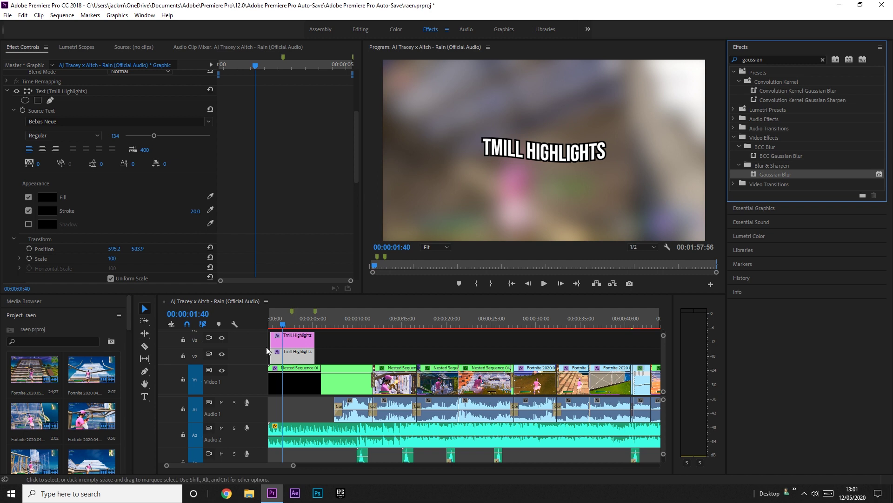
left_click_drag(112, 248, 137, 248)
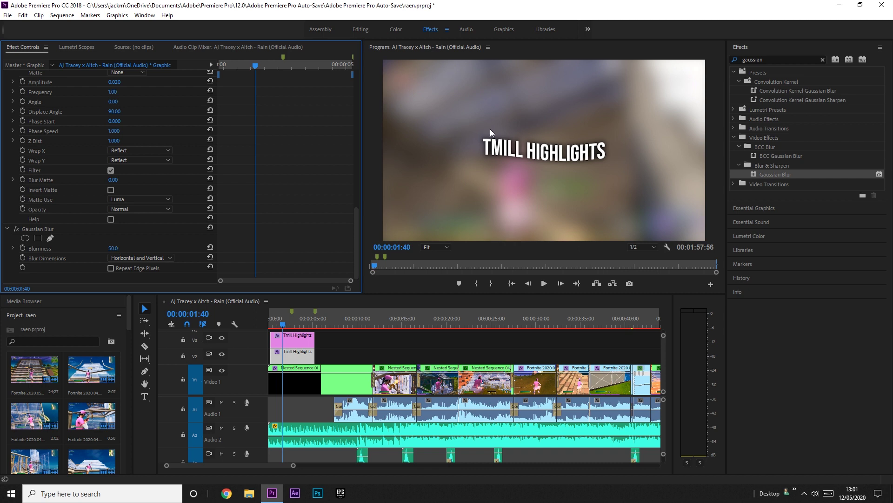
scroll(86, 156, "up", 10)
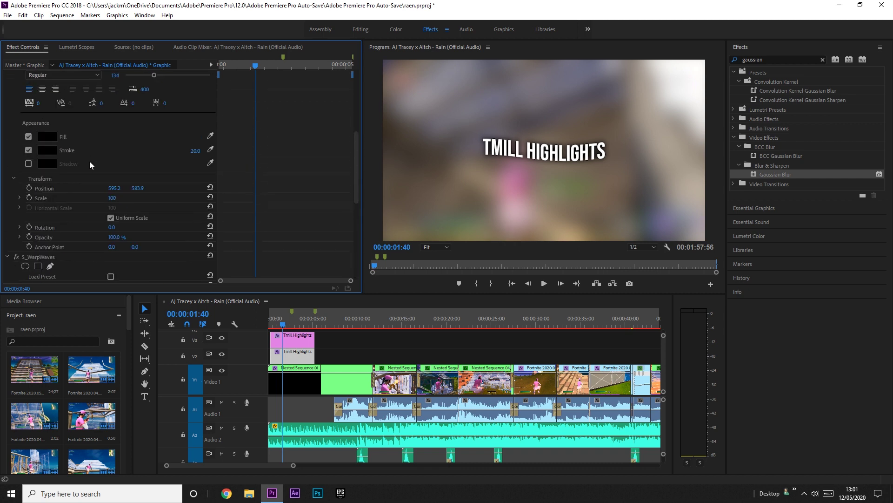
left_click_drag(195, 156, 204, 156)
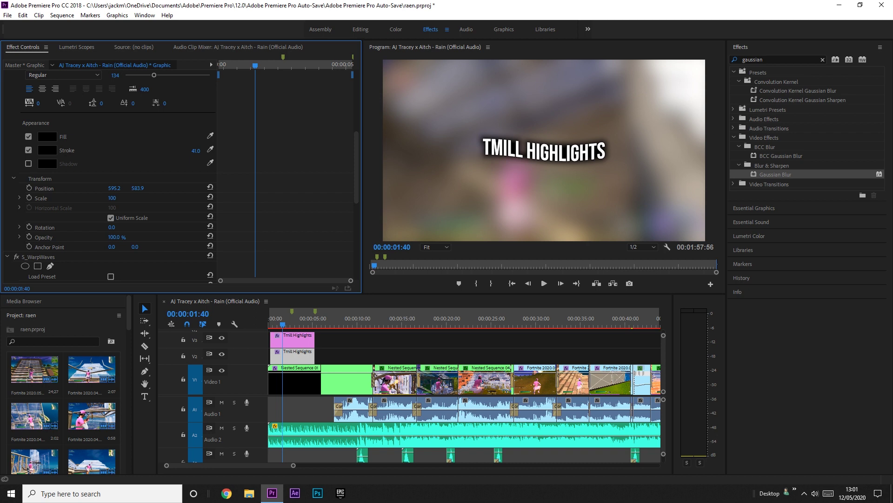
scroll(111, 175, "down", 10)
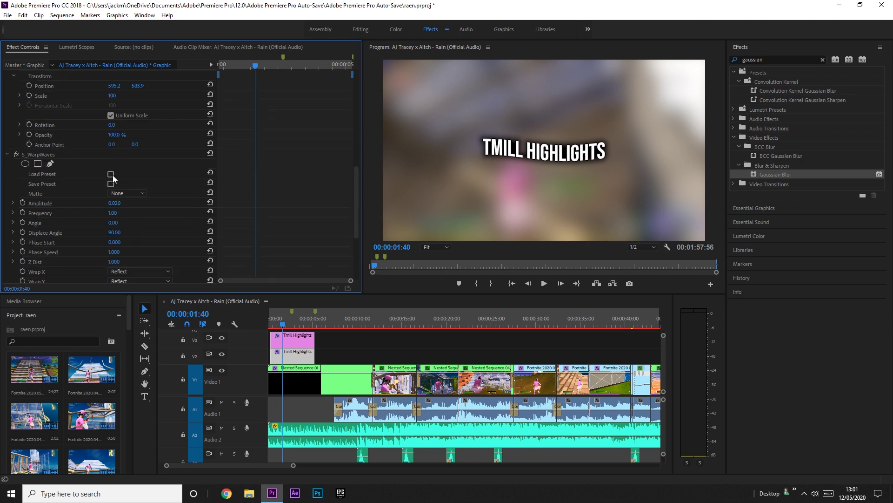
left_click_drag(112, 248, 115, 248)
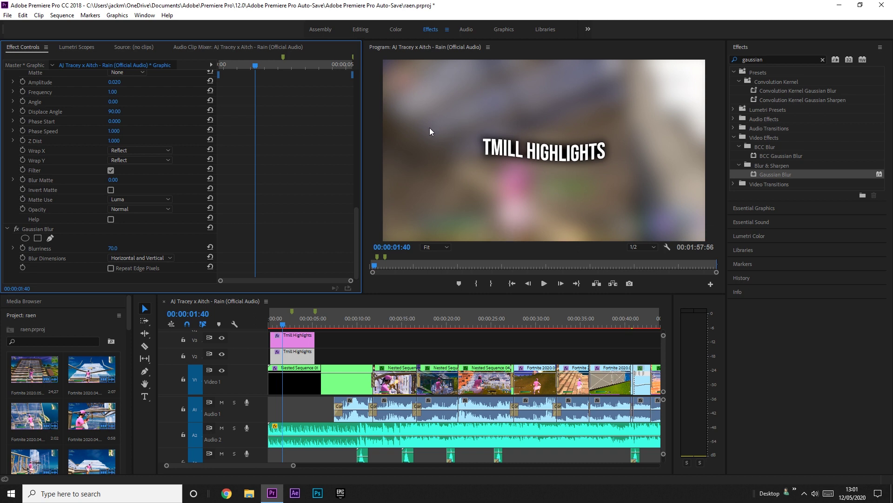
left_click(325, 346)
key("Home")
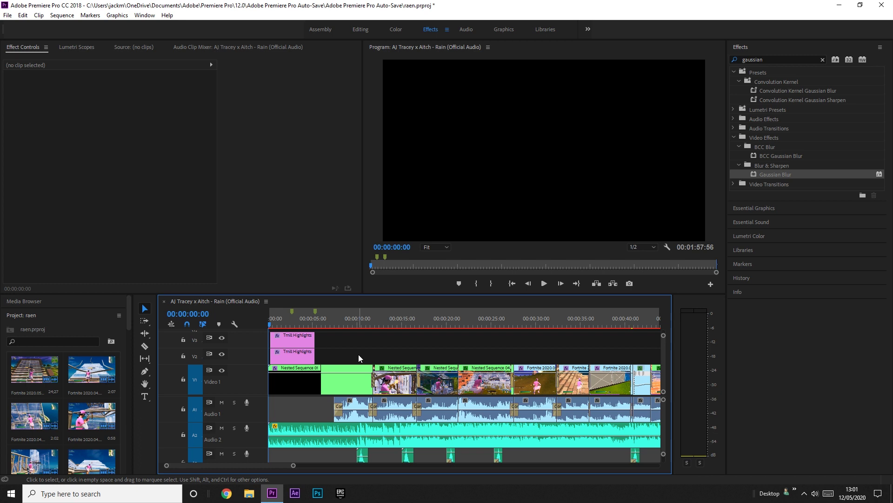
key("space")
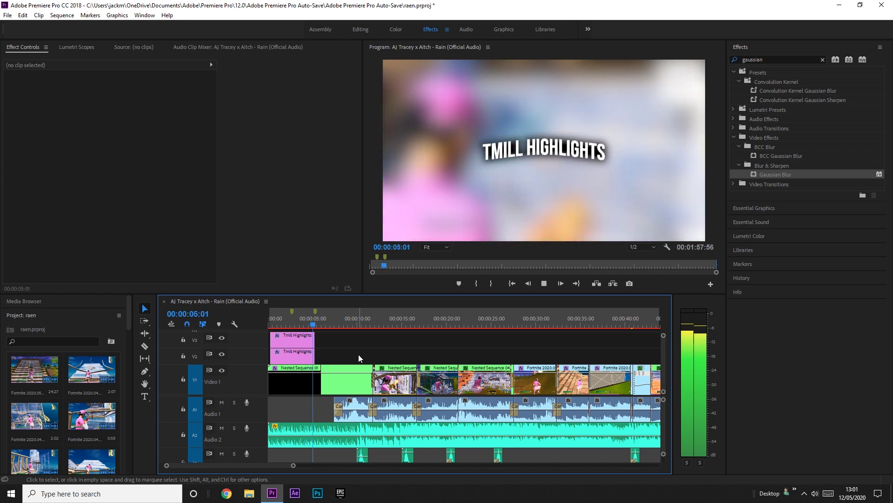
key("space")
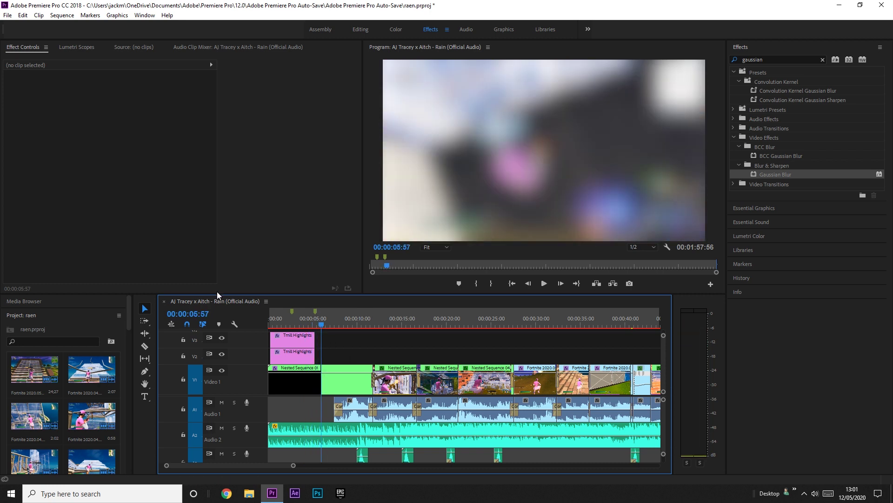
left_click(275, 324)
mouse_move(275, 324)
left_mouse_down()
mouse_move(297, 329)
mouse_move(271, 325)
left_mouse_up()
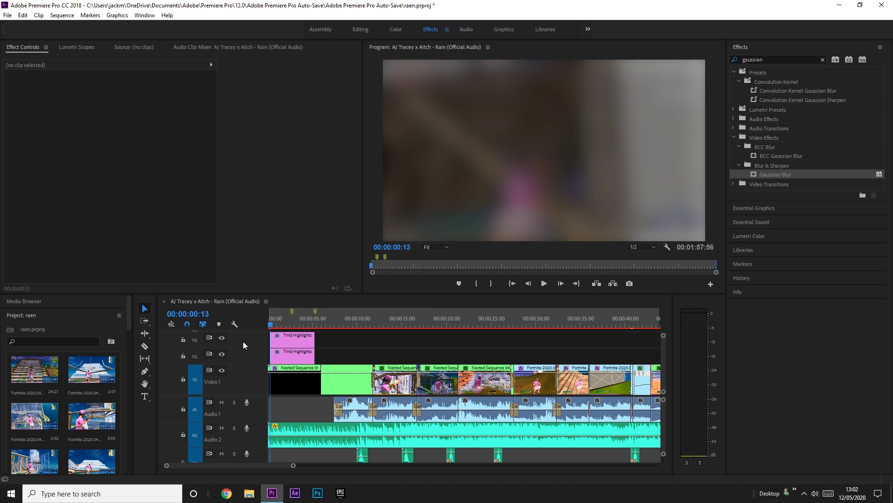
left_click(273, 325)
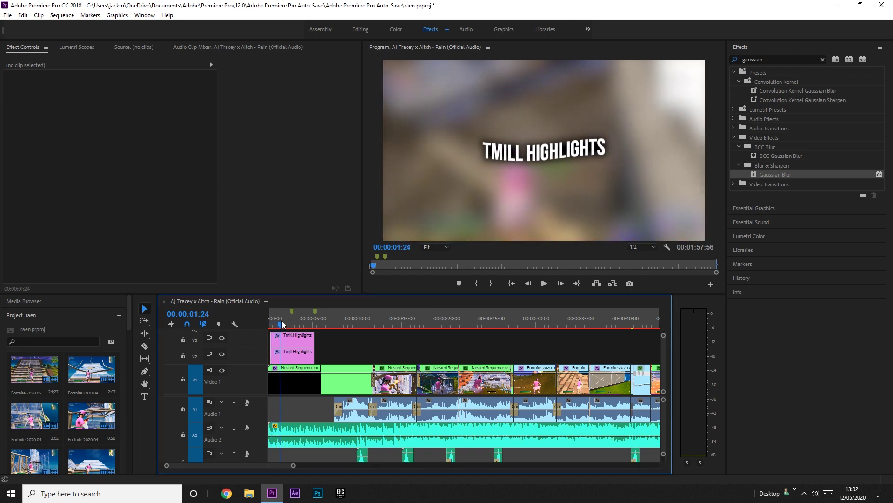